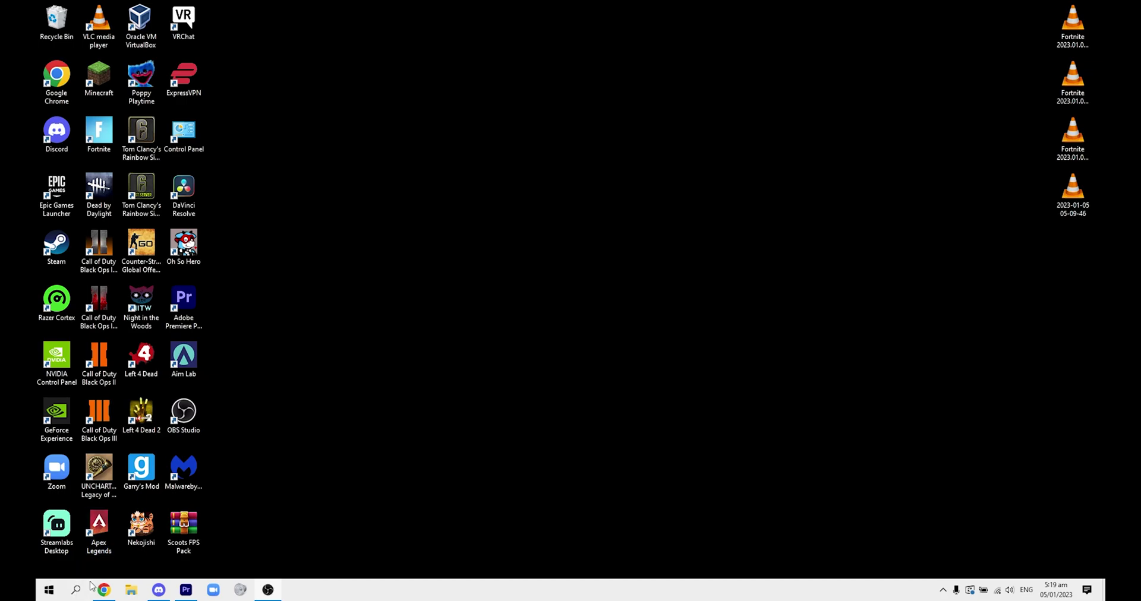
Drag the downloaded Scoots FPS Pack (1) archive from the MediaFire page onto the desktop and close Chrome.
{"action": "mouse_move", "coordinate": [104, 589]}
{"action": "left_click", "coordinate": [112, 592]}
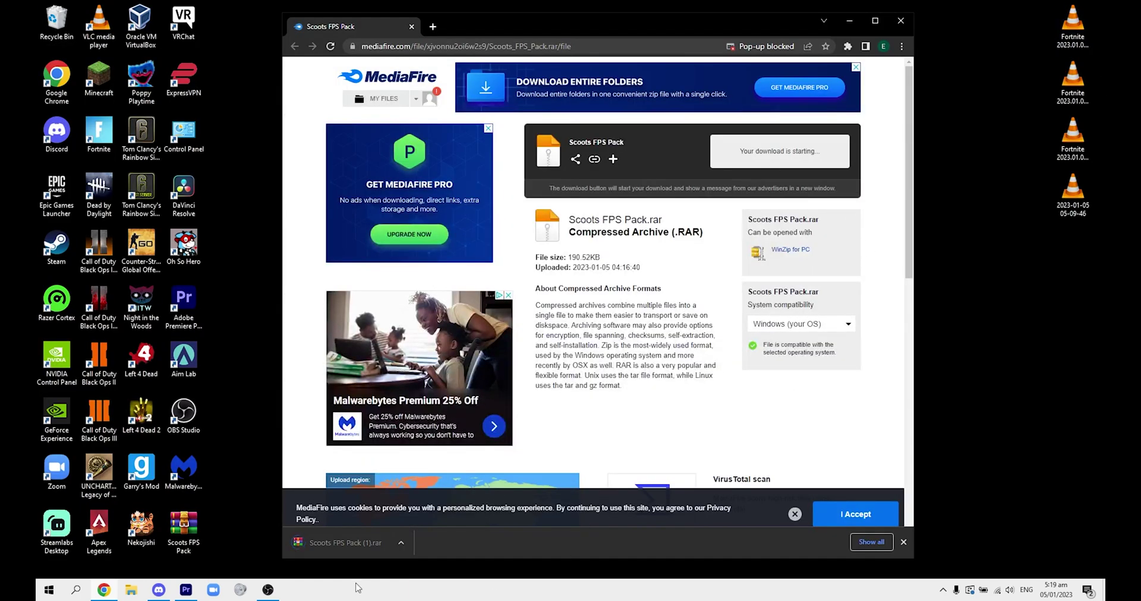
{"action": "left_click_drag", "start_coordinate": [337, 544], "coordinate": [672, 240]}
{"action": "left_click", "coordinate": [901, 20]}
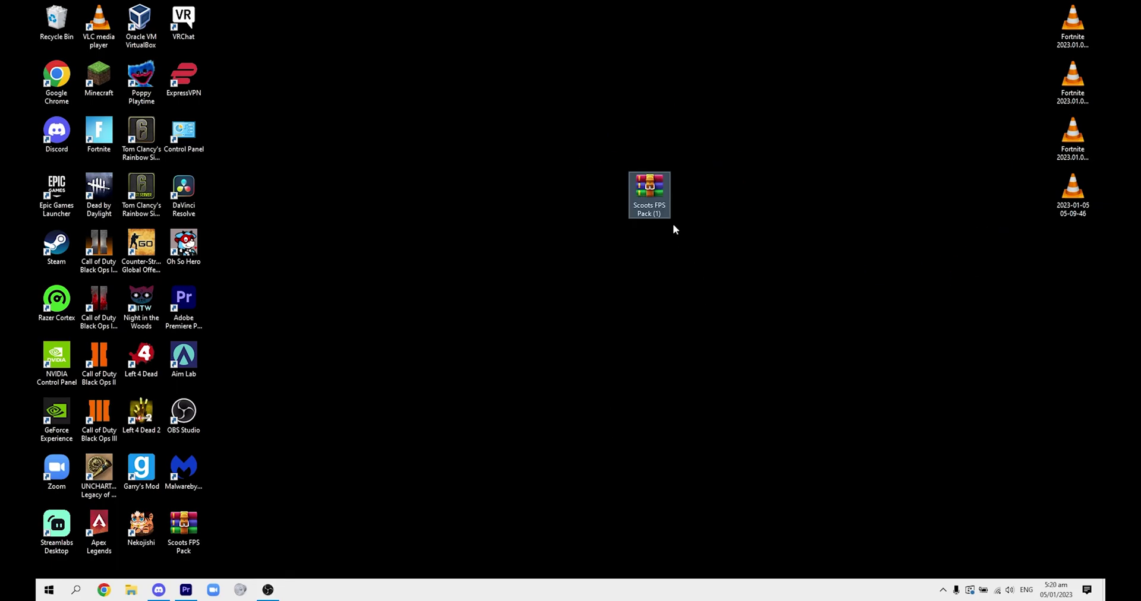
Extract the archive onto the desktop with WinRAR and move the archive and folder to the centre.
{"action": "right_click", "coordinate": [654, 194]}
{"action": "left_click", "coordinate": [737, 311]}
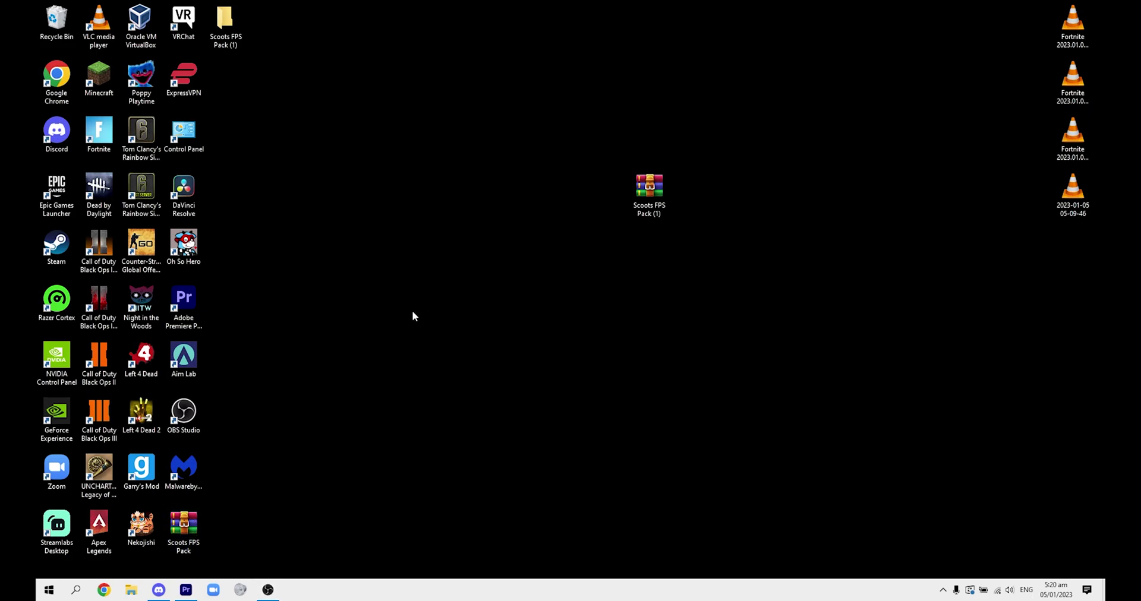
{"action": "left_click_drag", "start_coordinate": [183, 523], "coordinate": [414, 316]}
{"action": "left_click_drag", "start_coordinate": [226, 24], "coordinate": [484, 252]}
Drill through Scoots FPS Pack (1) and Scoots FPS Pack into Scoot's FPS Pack, highlighting System Restore Point.
{"action": "double_click", "coordinate": [479, 247]}
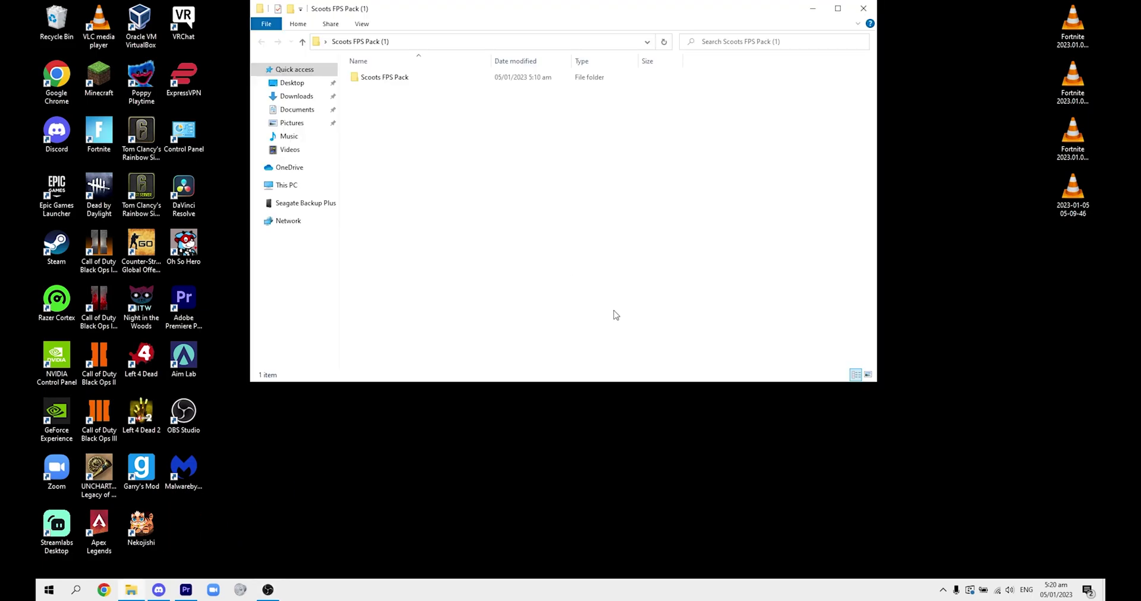
{"action": "double_click", "coordinate": [504, 82]}
{"action": "double_click", "coordinate": [462, 78]}
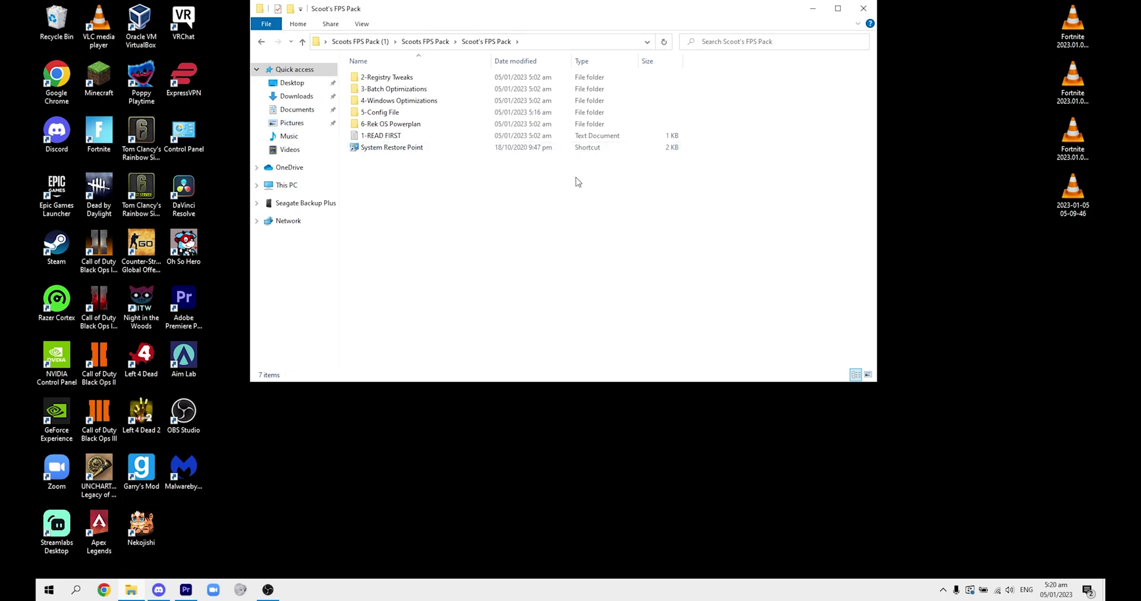
{"action": "left_click", "coordinate": [458, 146]}
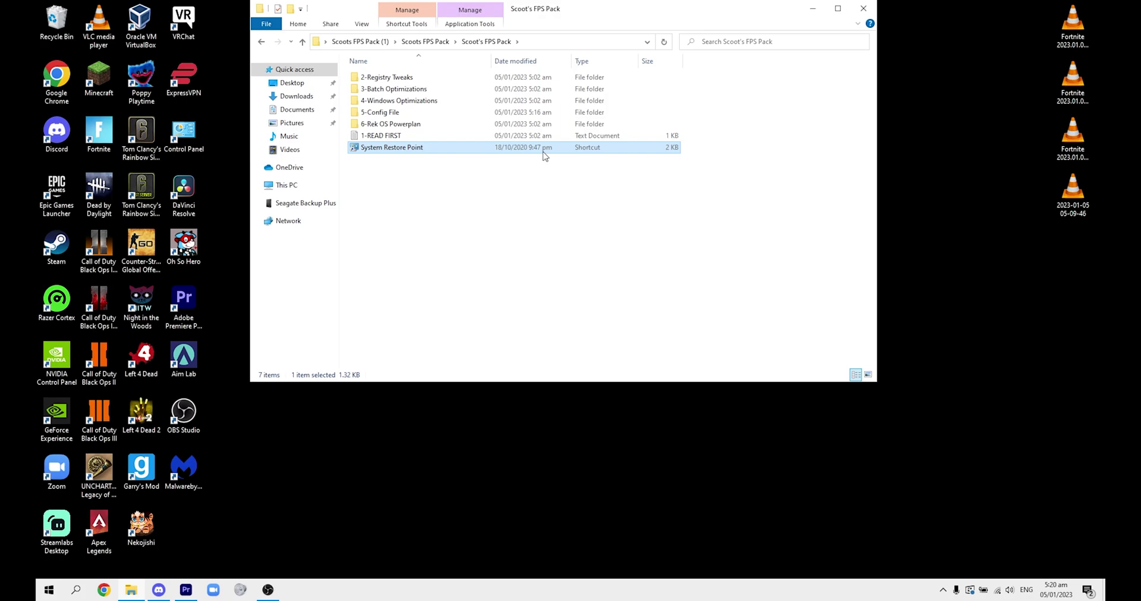
In 2-Registry Tweaks, point out the High Priority Fortnite and Fortnite Normal Priority files.
{"action": "double_click", "coordinate": [420, 78]}
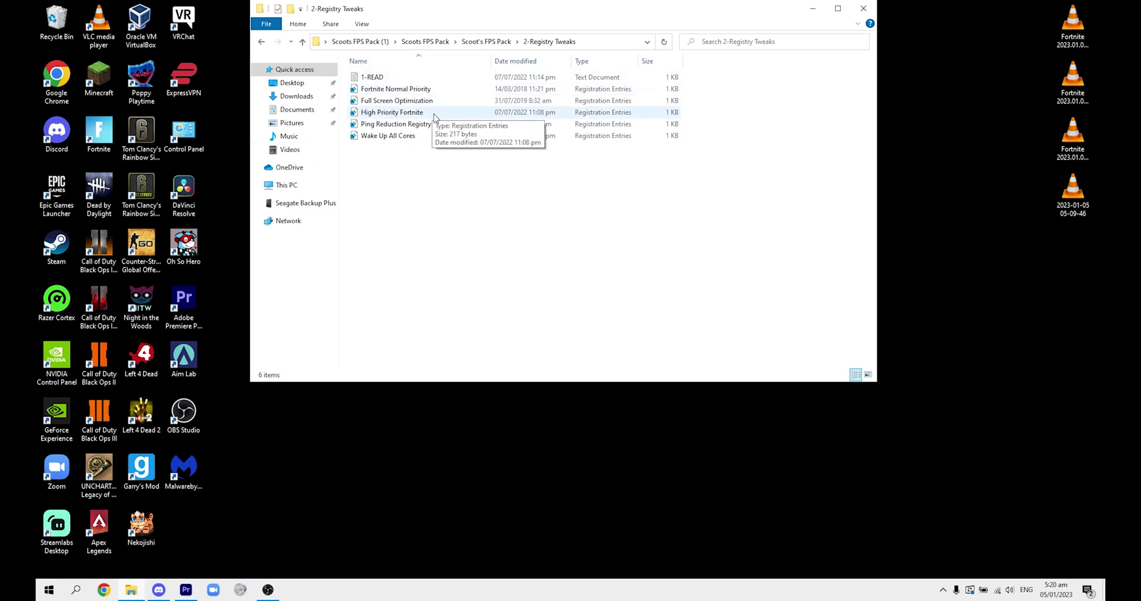
{"action": "left_click", "coordinate": [419, 112]}
{"action": "left_click", "coordinate": [435, 88]}
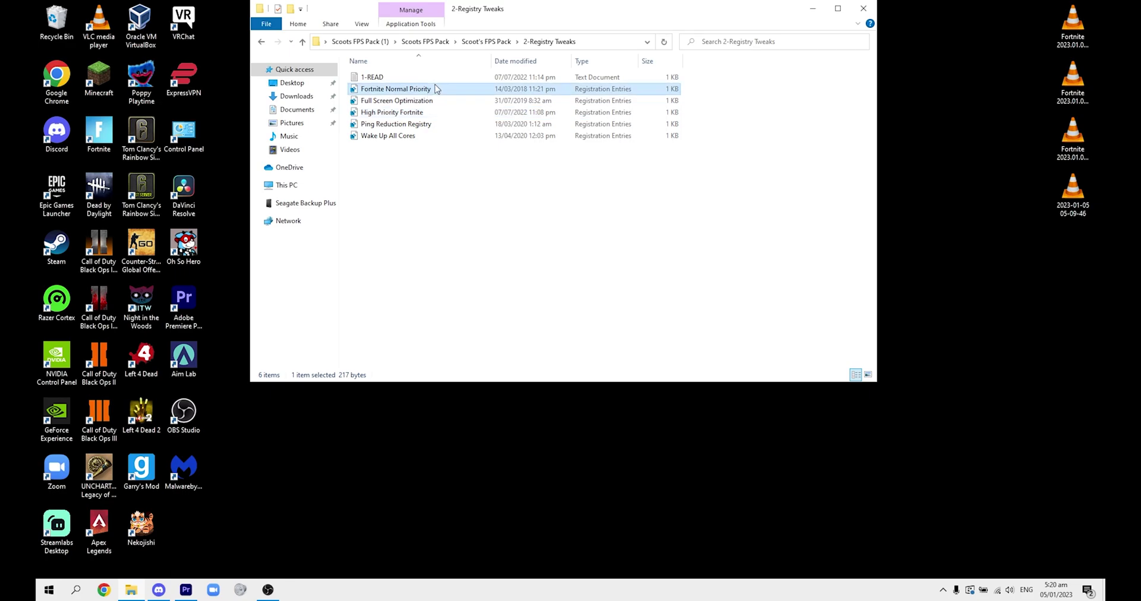
{"action": "left_click", "coordinate": [420, 113]}
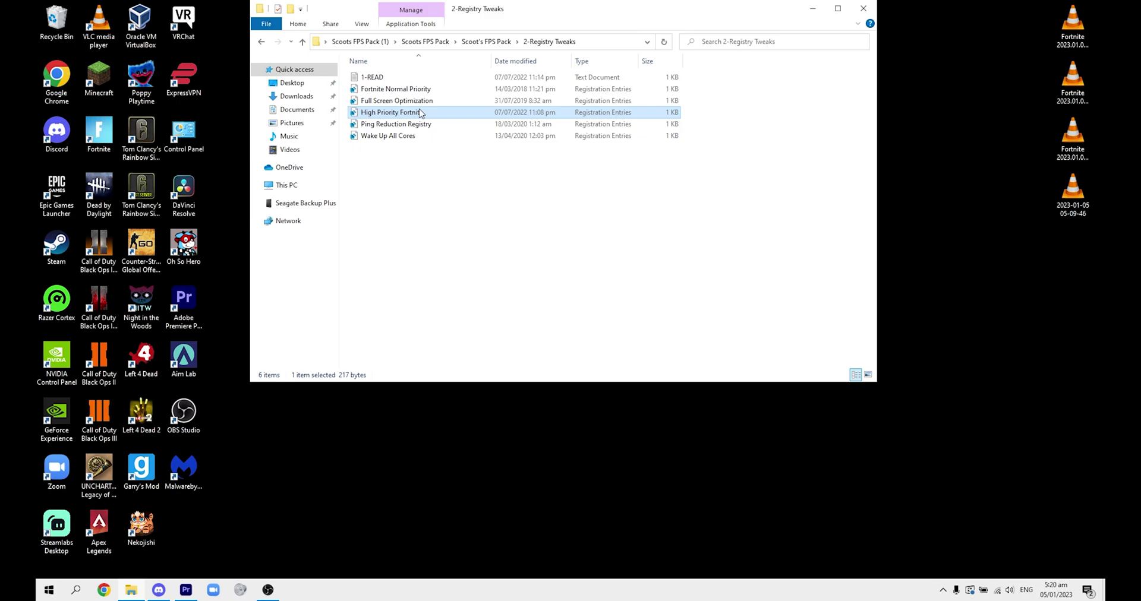
{"action": "left_click", "coordinate": [429, 89]}
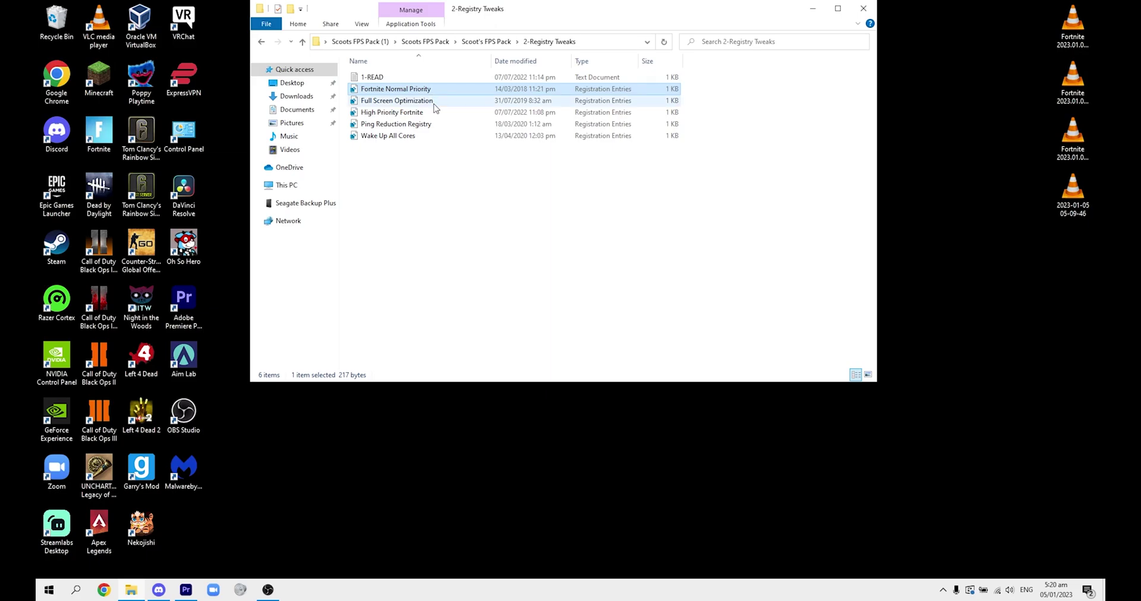
{"action": "left_click", "coordinate": [409, 112]}
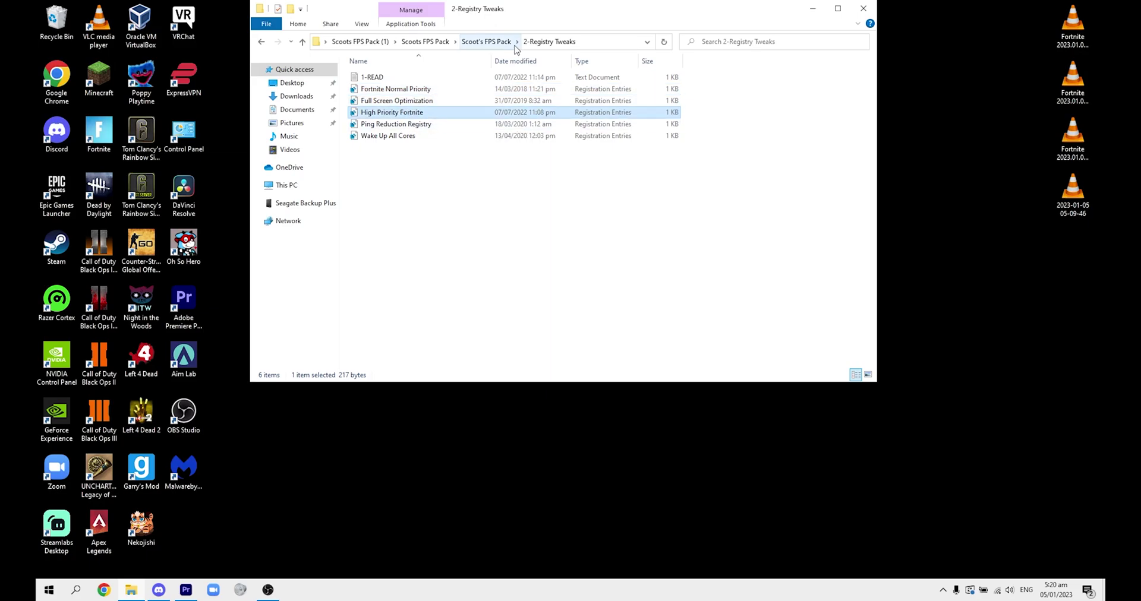
{"action": "left_click", "coordinate": [614, 227]}
Merge the Ping Reduction Registry tweak into the registry and return to Scoot's FPS Pack.
{"action": "double_click", "coordinate": [437, 124]}
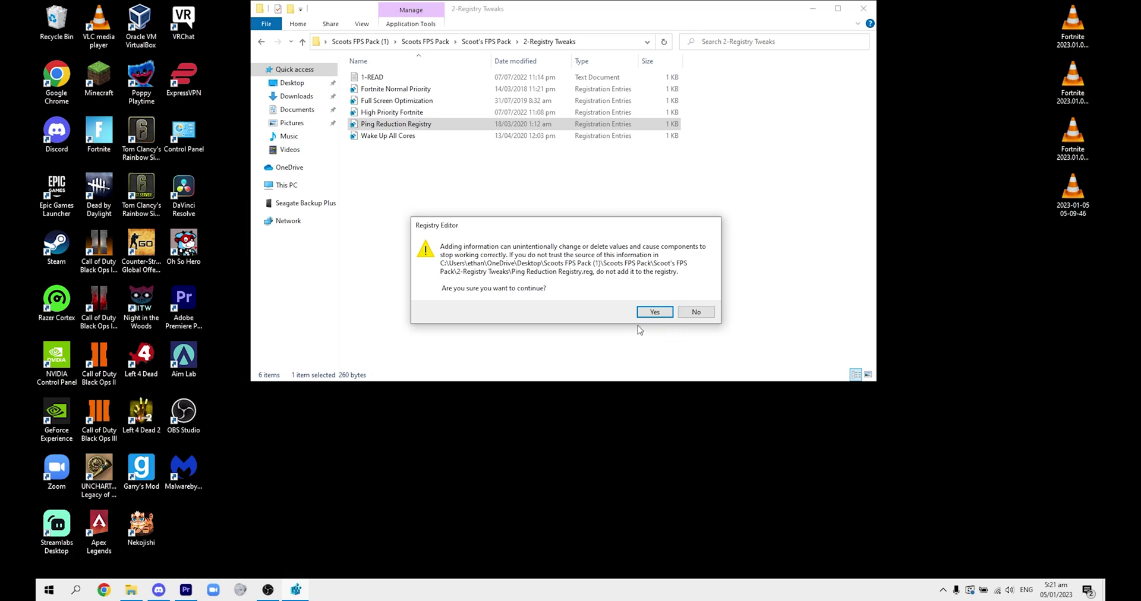
{"action": "left_click", "coordinate": [654, 312]}
{"action": "left_click", "coordinate": [704, 301]}
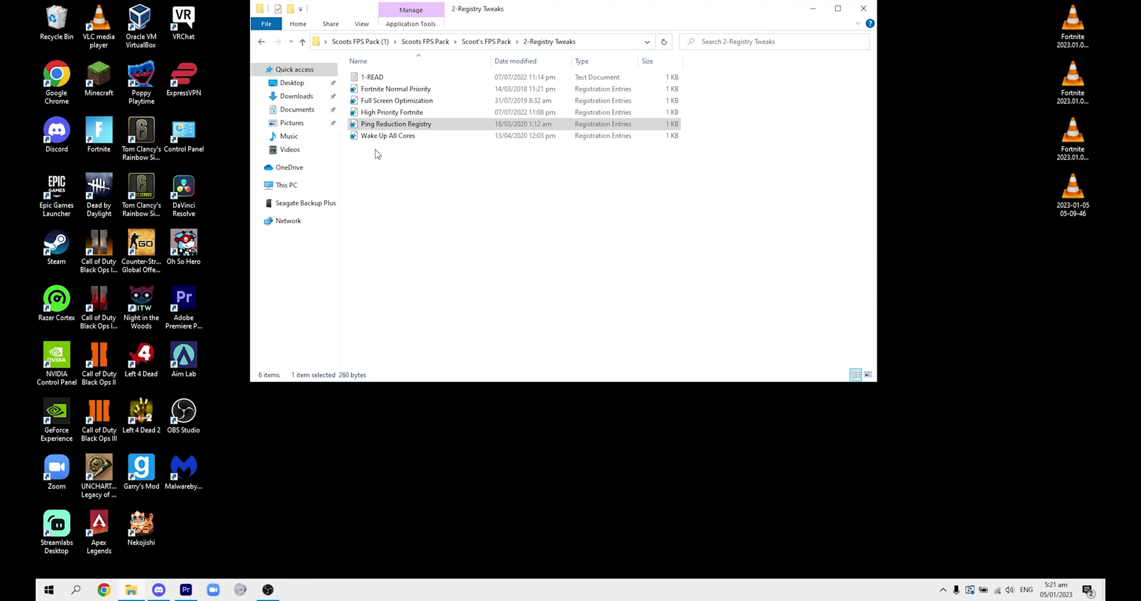
{"action": "key", "text": "alt+Left"}
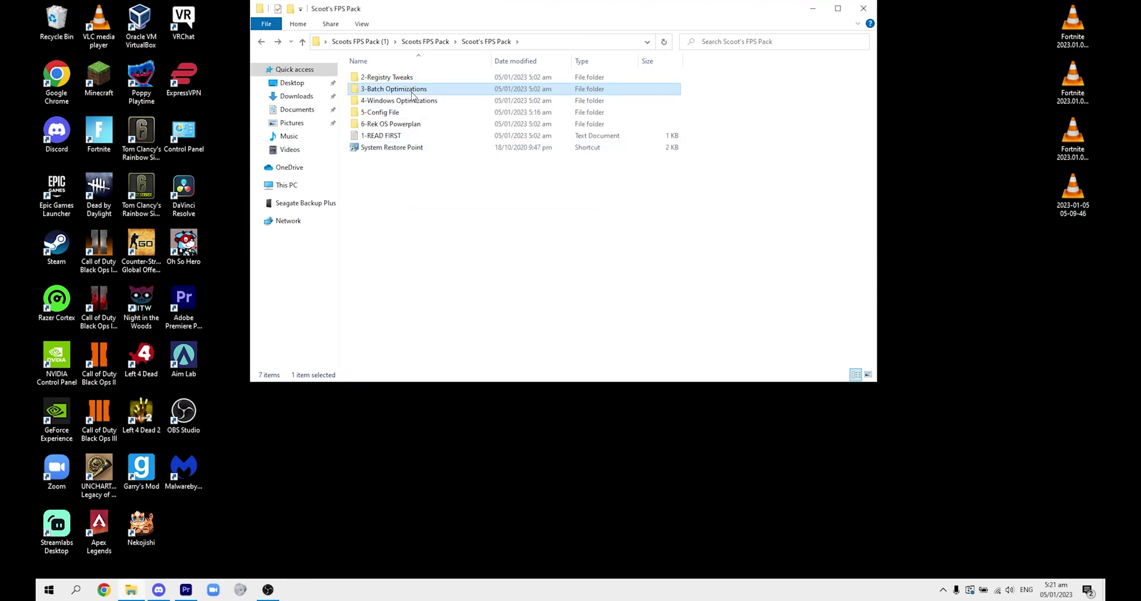
Run Delete Temporary Files from 3-Batch Optimizations as administrator and close the finished command window.
{"action": "double_click", "coordinate": [395, 88]}
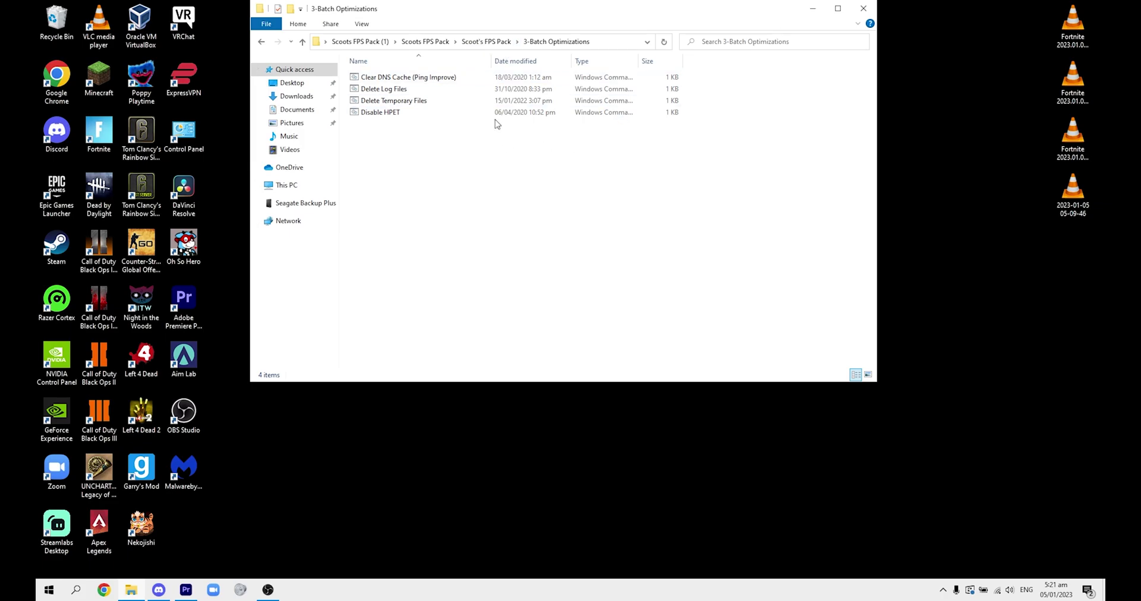
{"action": "right_click", "coordinate": [411, 119]}
{"action": "left_click", "coordinate": [390, 121]}
{"action": "left_click", "coordinate": [387, 104]}
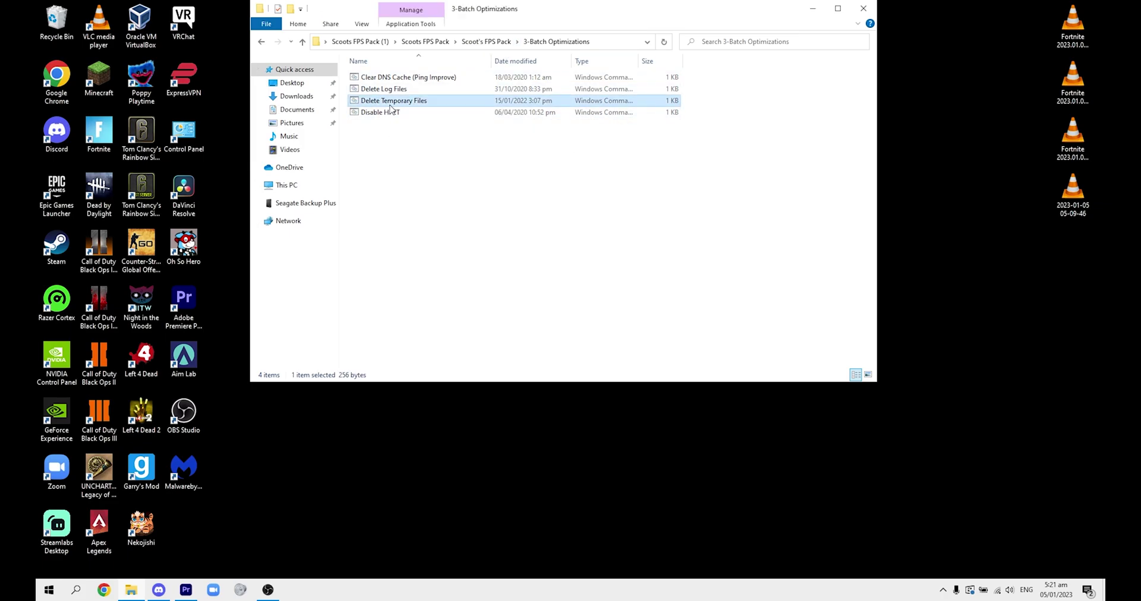
{"action": "right_click", "coordinate": [402, 102]}
{"action": "left_click", "coordinate": [459, 147]}
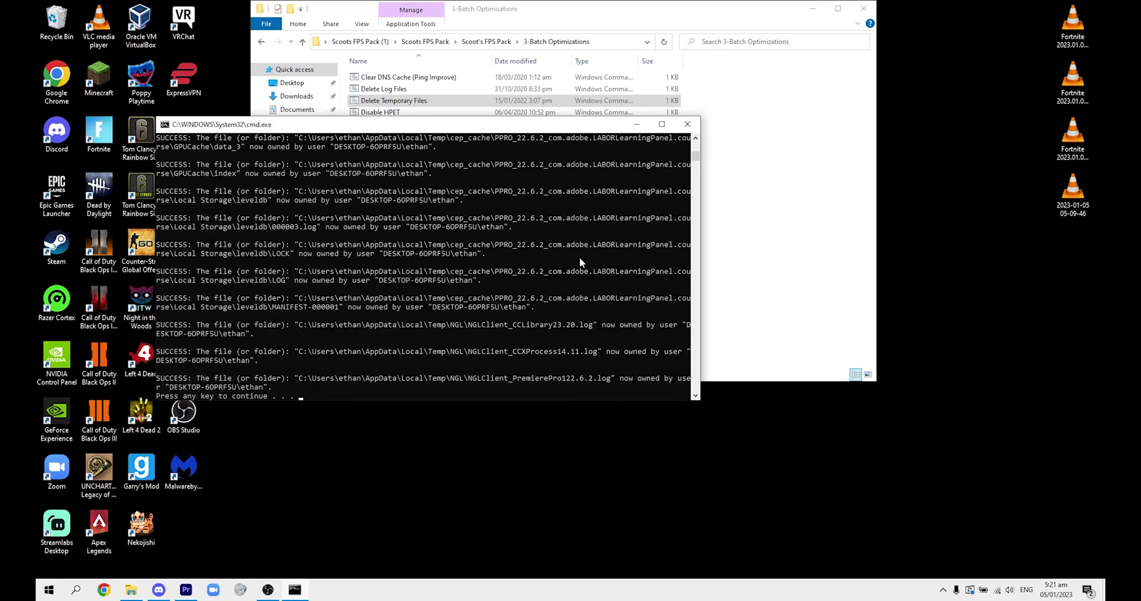
{"action": "left_click_drag", "start_coordinate": [306, 126], "coordinate": [292, 19]}
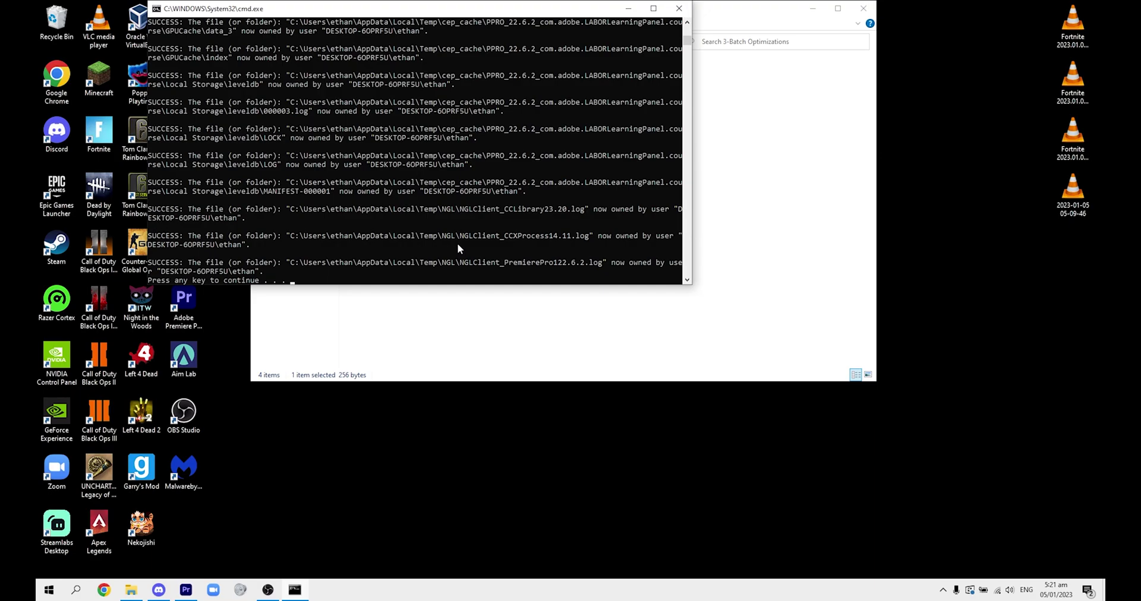
{"action": "key", "text": "Return"}
Review 4-Windows Optimizations, including Disable Xbox Services, then open the 5-Config File folder.
{"action": "left_click", "coordinate": [262, 41]}
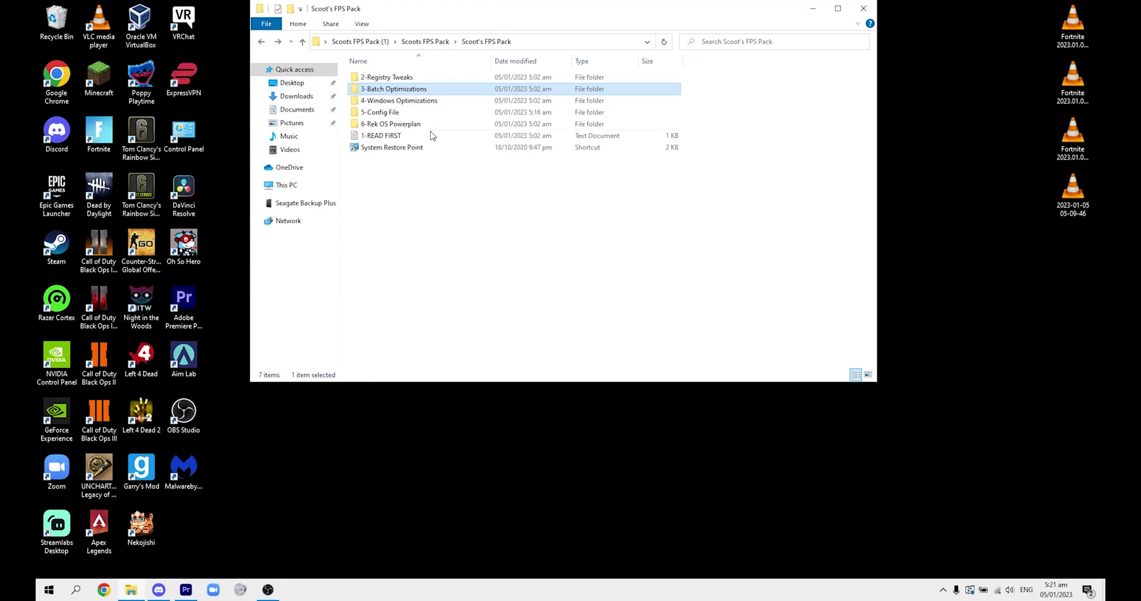
{"action": "double_click", "coordinate": [431, 100]}
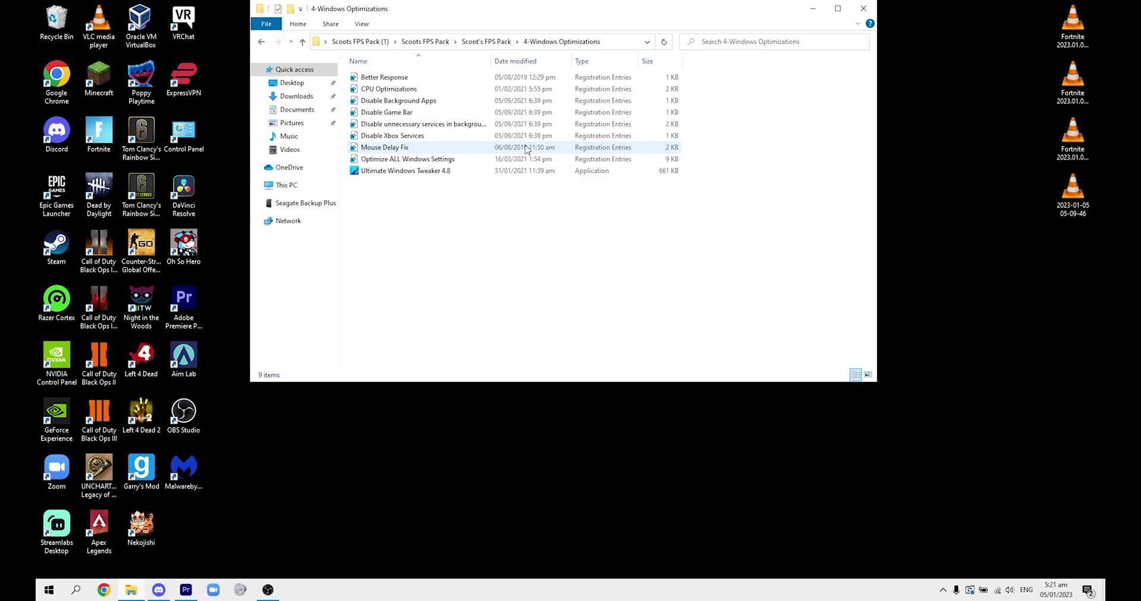
{"action": "left_click", "coordinate": [414, 138]}
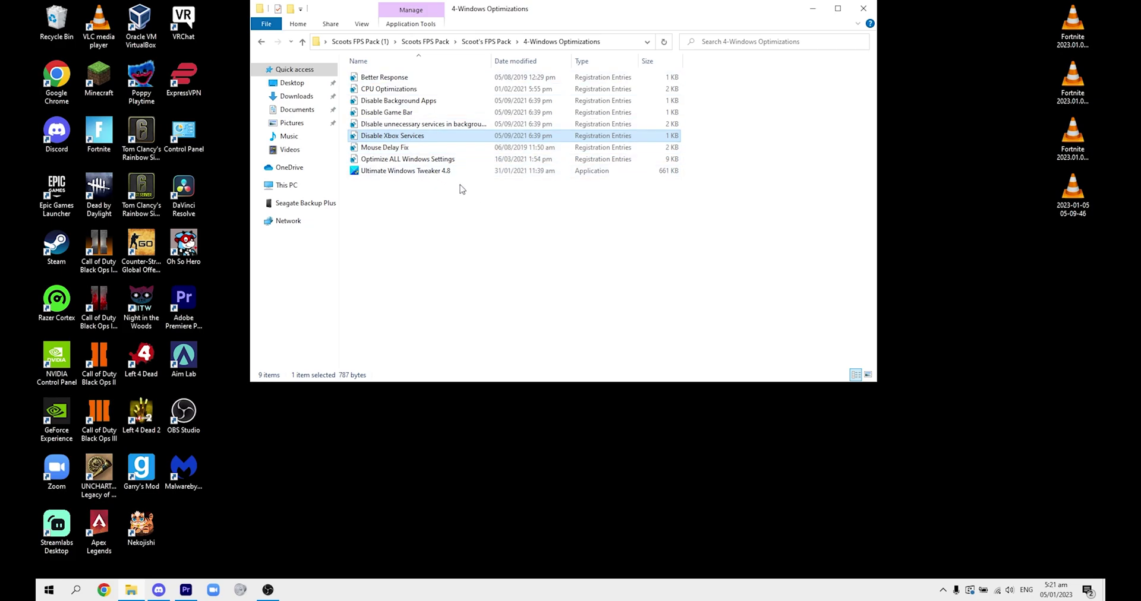
{"action": "left_click", "coordinate": [515, 218]}
{"action": "key", "text": "alt+Left"}
{"action": "double_click", "coordinate": [442, 116]}
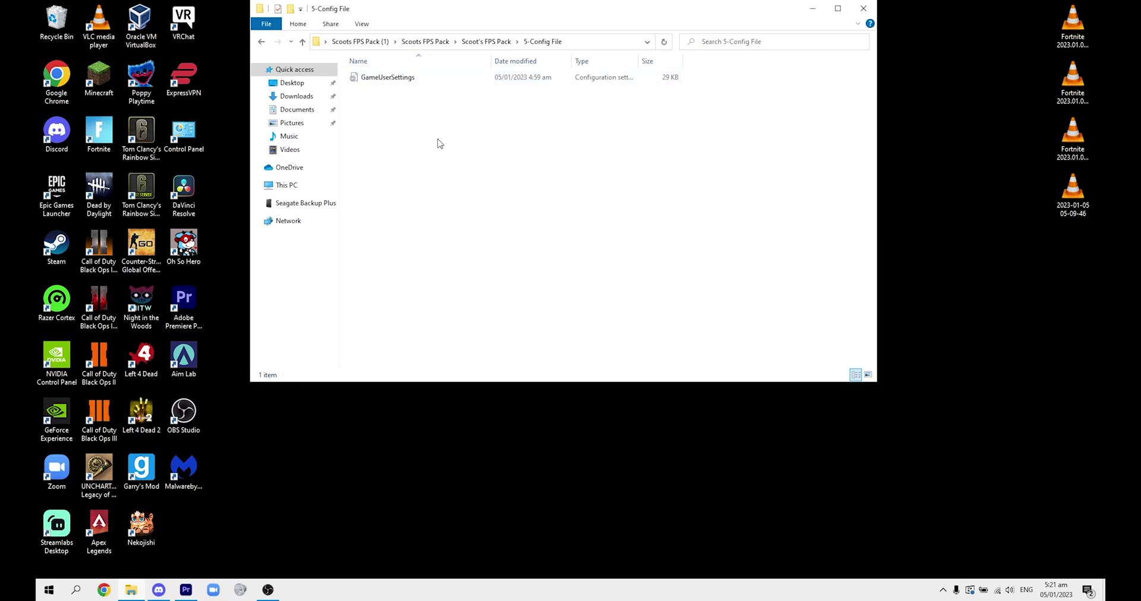
Copy the GameUserSettings file and open %localappdata% through the Run dialog.
{"action": "left_click", "coordinate": [440, 83]}
{"action": "right_click", "coordinate": [480, 82]}
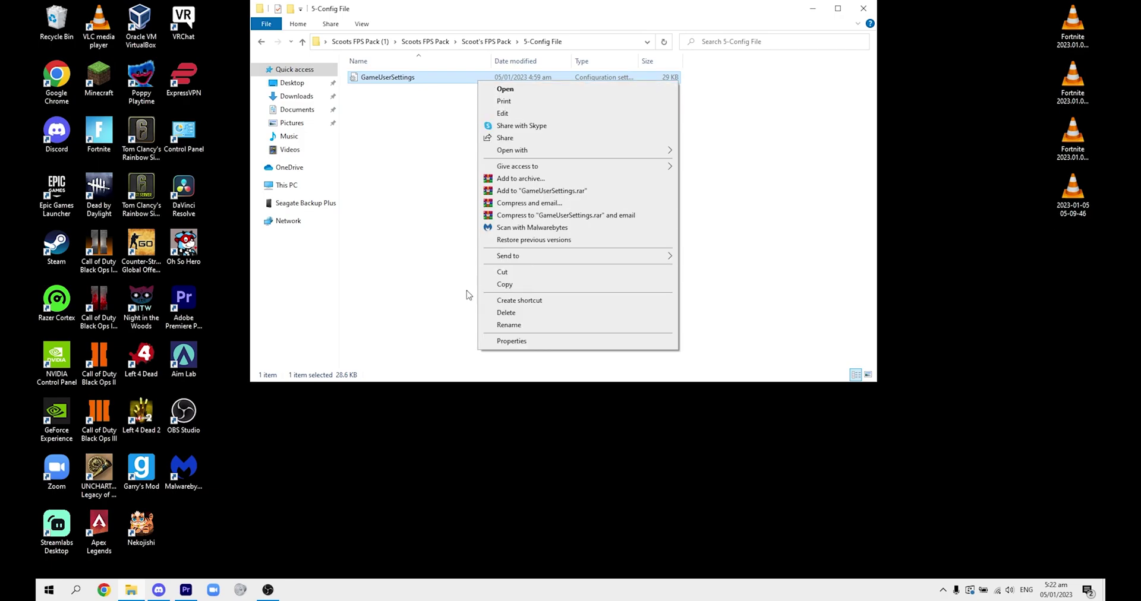
{"action": "left_click", "coordinate": [517, 285]}
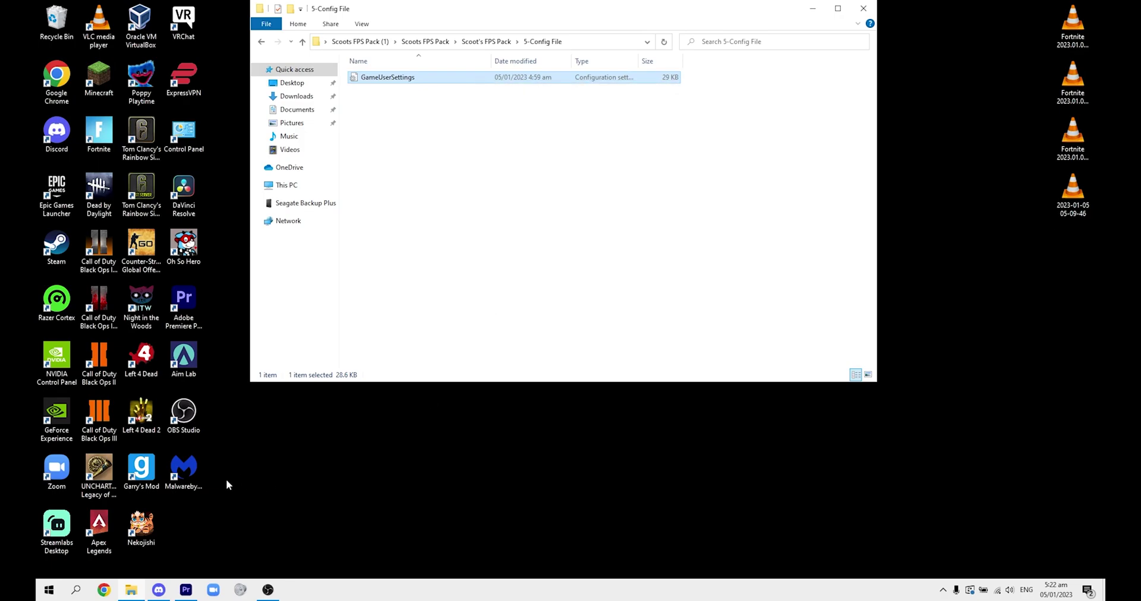
{"action": "right_click", "coordinate": [48, 589]}
{"action": "left_click", "coordinate": [91, 543]}
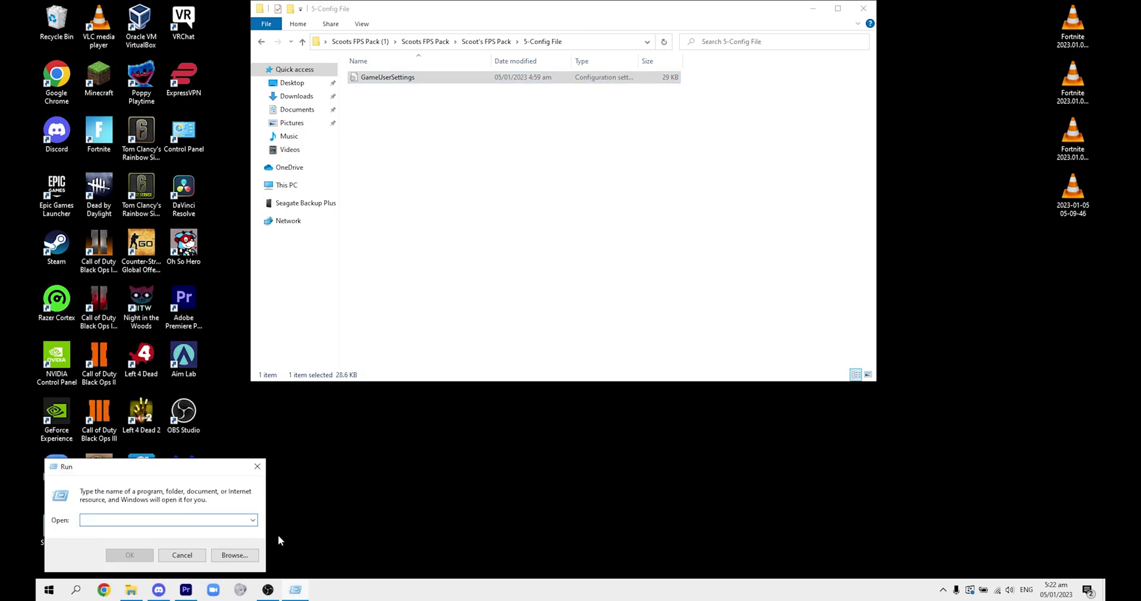
{"action": "type", "text": "%lo"}
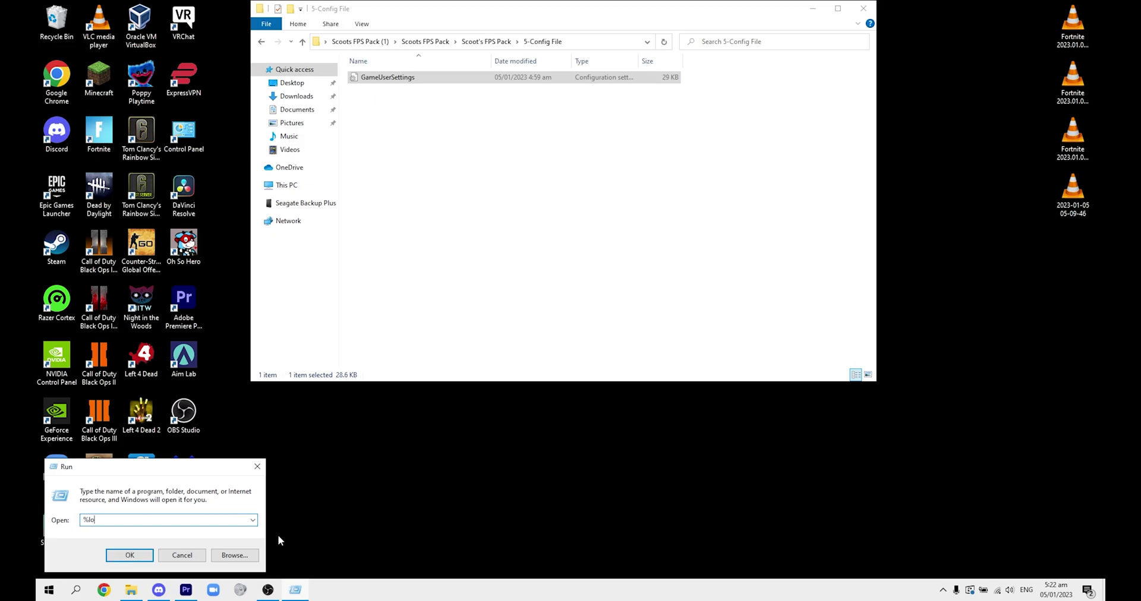
{"action": "type", "text": "calappdaTA%"}
{"action": "key", "text": "BackSpace"}
{"action": "key", "text": "BackSpace"}
{"action": "key", "text": "BackSpace"}
{"action": "type", "text": "ta%"}
{"action": "key", "text": "Return"}
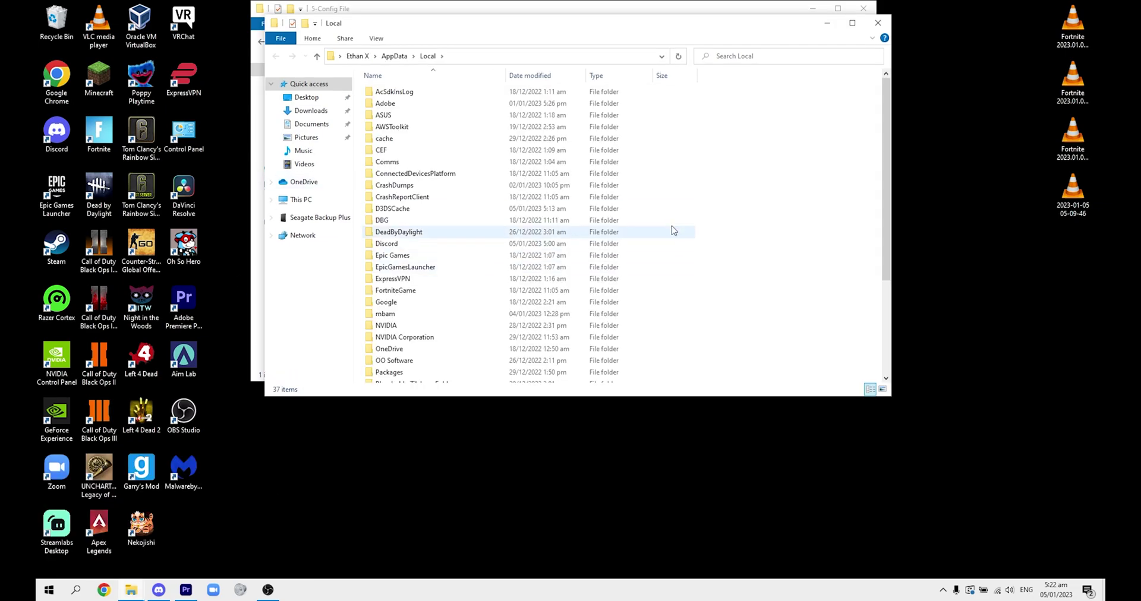
Paste GameUserSettings into FortniteGame\Saved\Config\WindowsClient, replacing the existing file, and close both windows.
{"action": "scroll", "coordinate": [673, 230], "scroll_direction": "down", "scroll_amount": 4}
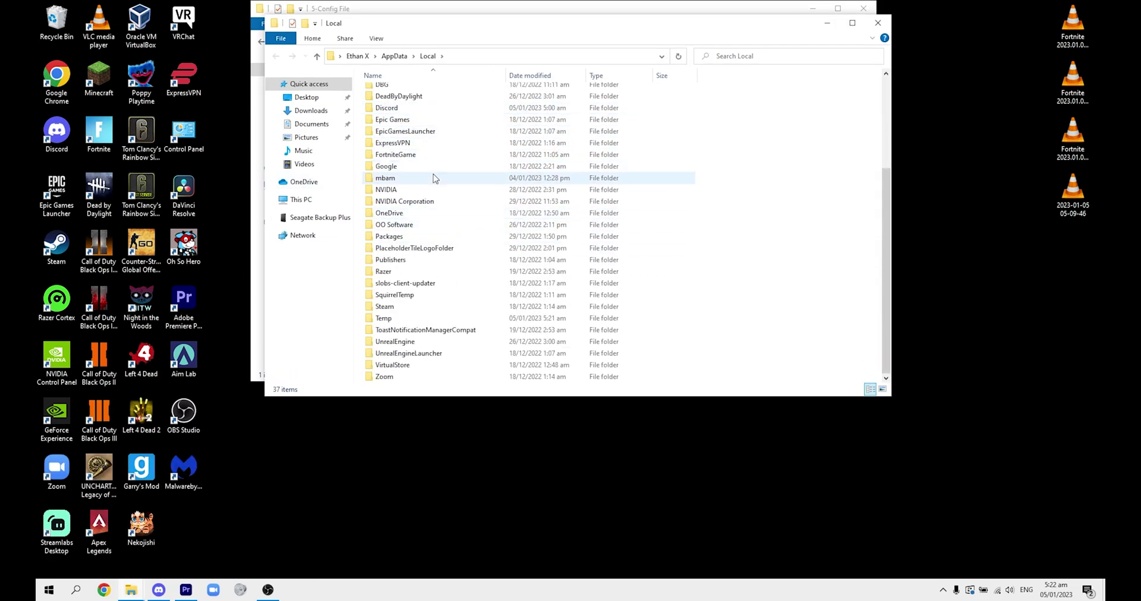
{"action": "double_click", "coordinate": [409, 157]}
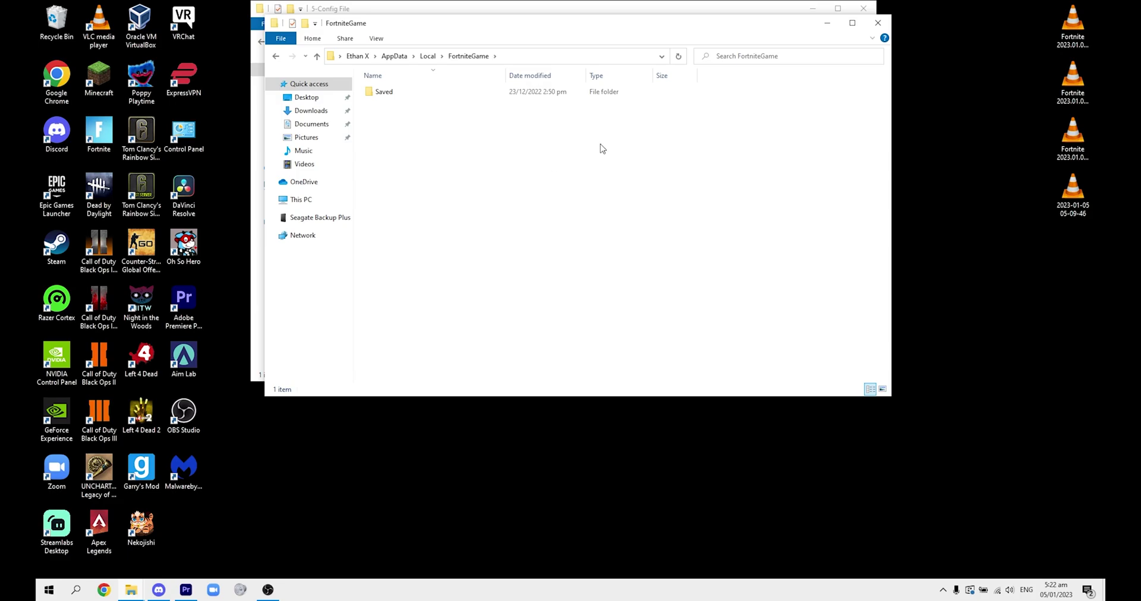
{"action": "double_click", "coordinate": [428, 97]}
{"action": "double_click", "coordinate": [404, 104]}
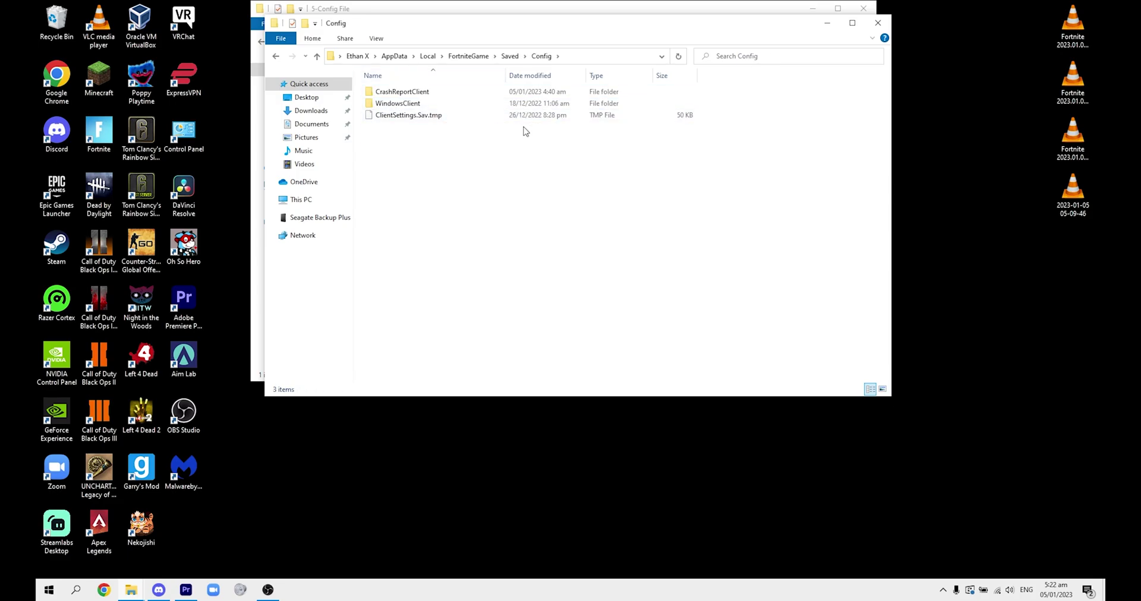
{"action": "double_click", "coordinate": [416, 103]}
{"action": "right_click", "coordinate": [585, 173]}
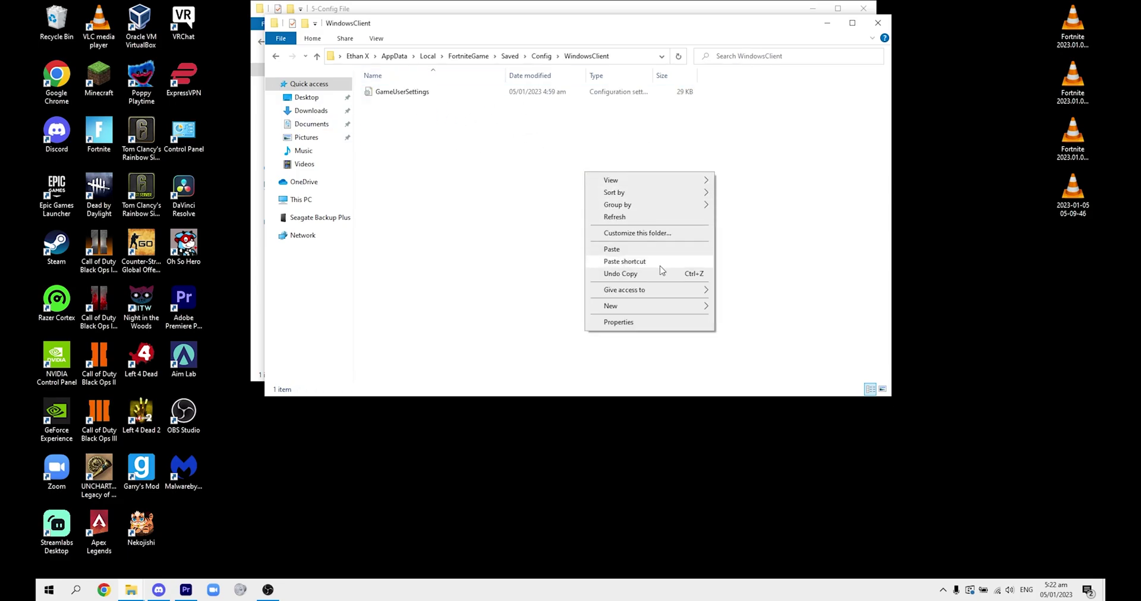
{"action": "left_click", "coordinate": [653, 249]}
{"action": "left_click", "coordinate": [332, 218]}
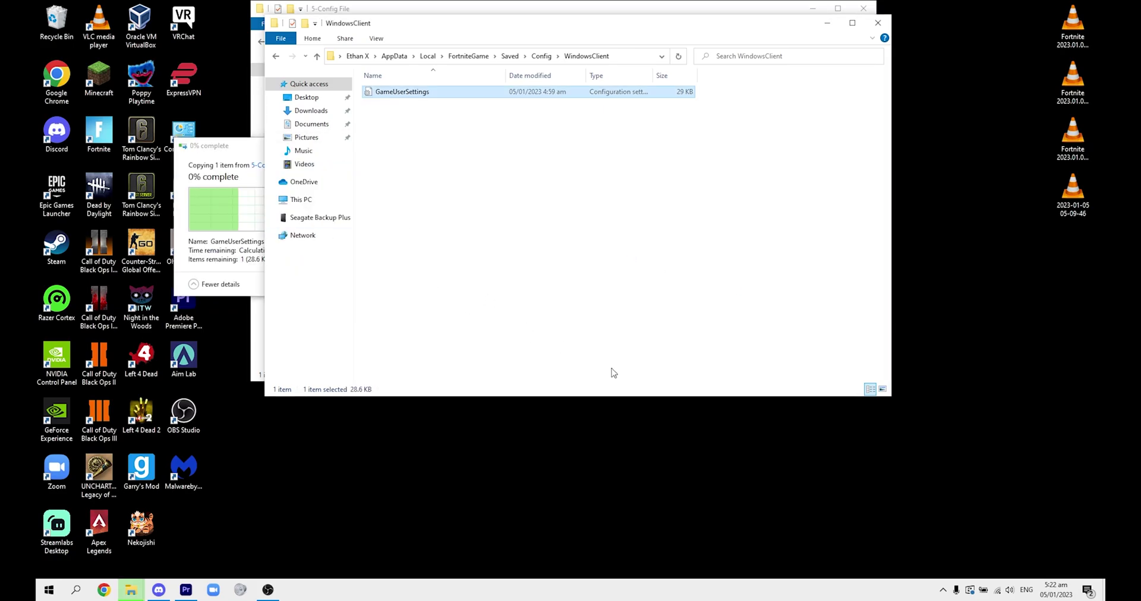
{"action": "left_click", "coordinate": [871, 28]}
{"action": "left_click", "coordinate": [864, 8]}
Reopen the inner Scoot's FPS Pack folder, view 6-Rek OS Powerplan's power plan files, then go back.
{"action": "double_click", "coordinate": [477, 240]}
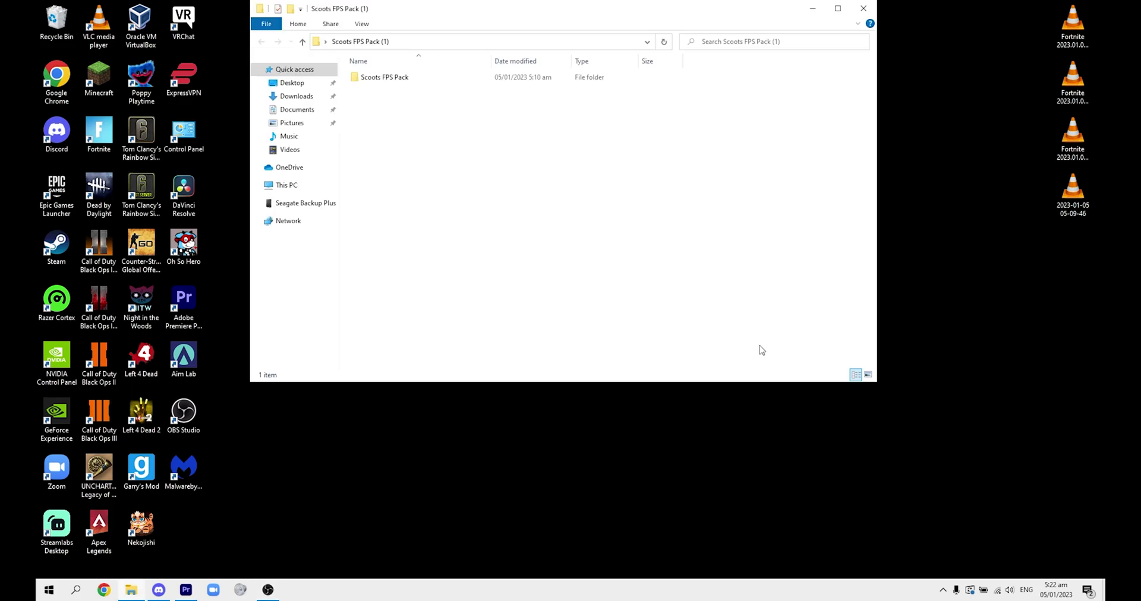
{"action": "double_click", "coordinate": [418, 78]}
{"action": "double_click", "coordinate": [414, 79]}
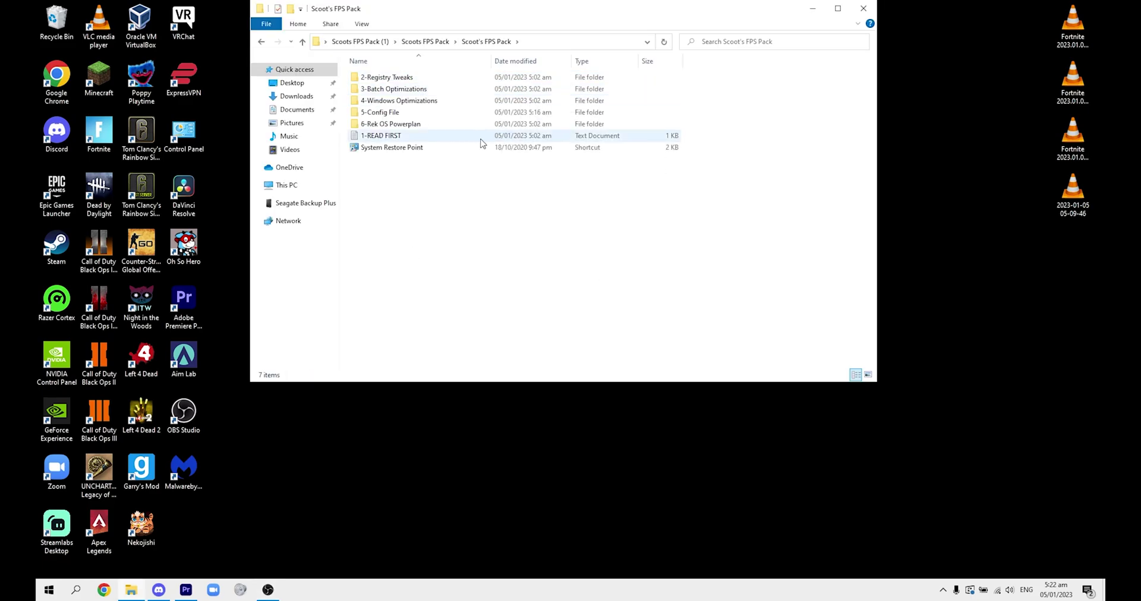
{"action": "double_click", "coordinate": [432, 123]}
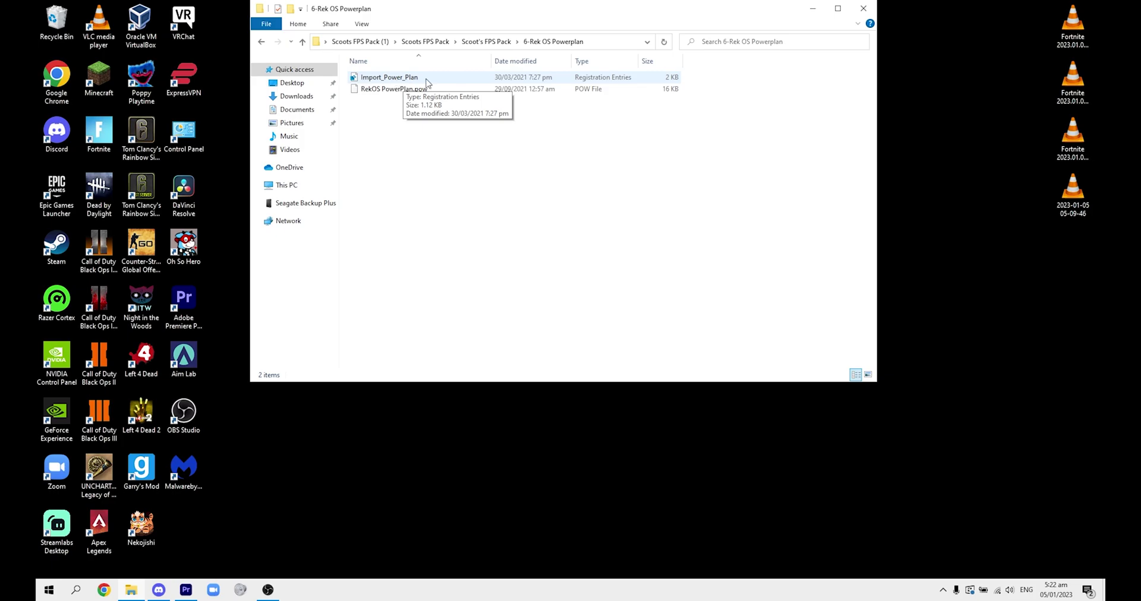
{"action": "key", "text": "alt+Left"}
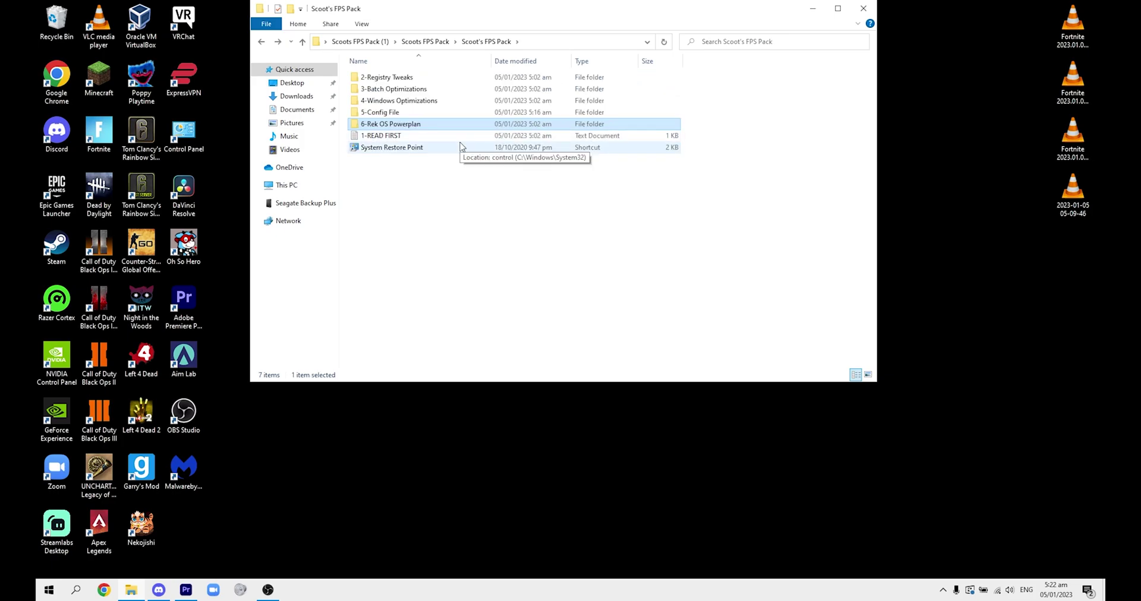